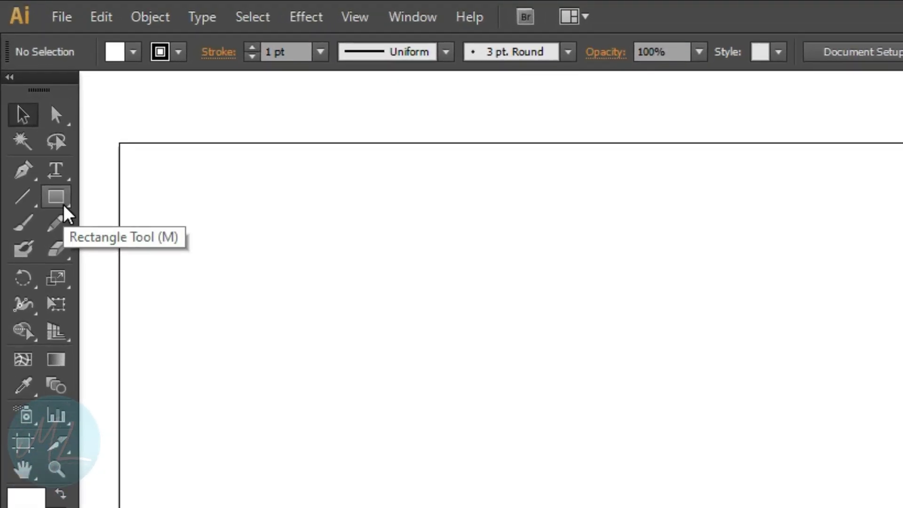
- Create a three-sided polygon with a 62.9484 px radius near the middle of the artboard
{"action": "left_click", "coordinate": [62, 203]}
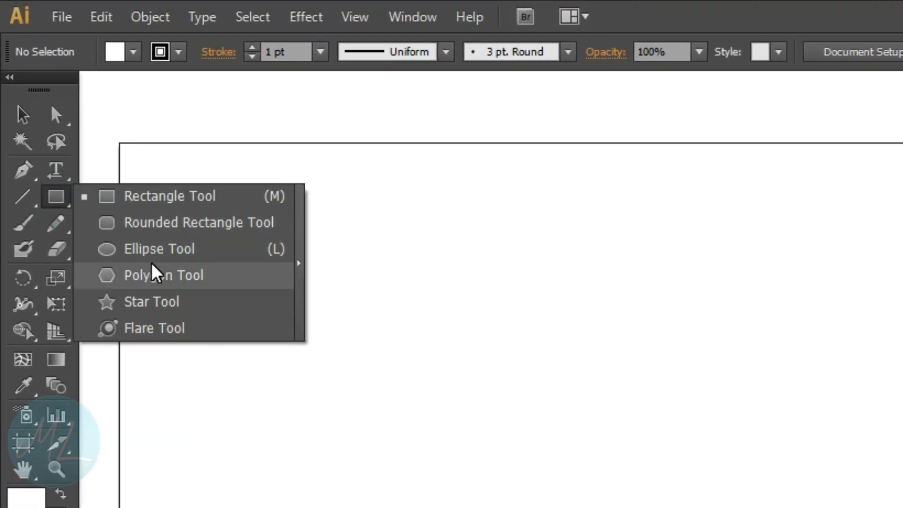
{"action": "left_click", "coordinate": [190, 277]}
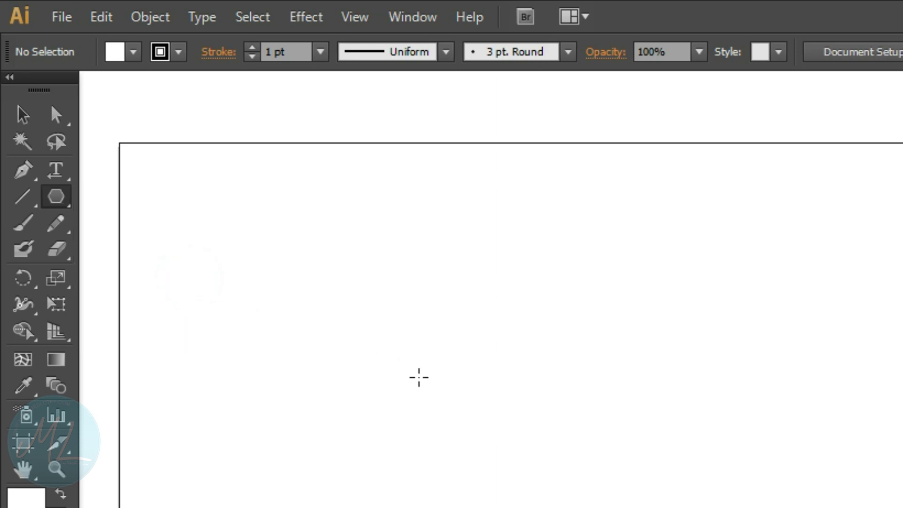
{"action": "left_click", "coordinate": [540, 404]}
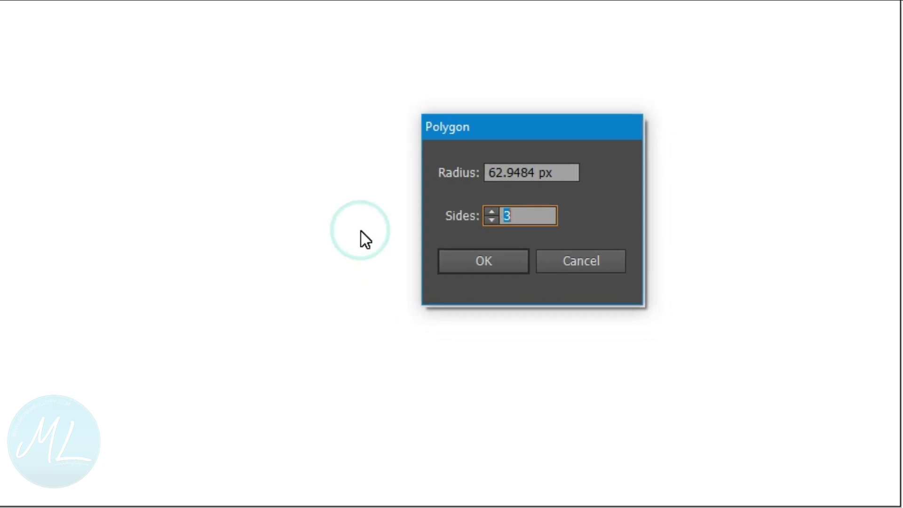
{"action": "left_click", "coordinate": [505, 216]}
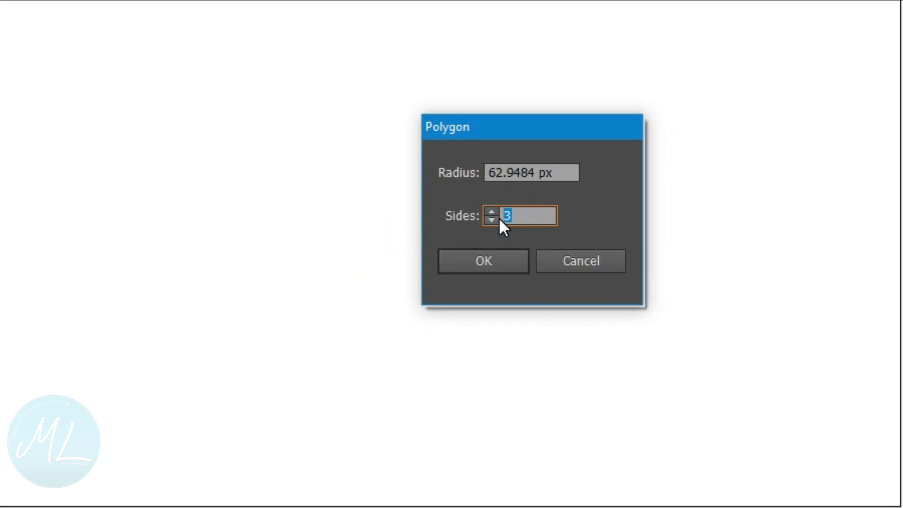
{"action": "left_click", "coordinate": [485, 250]}
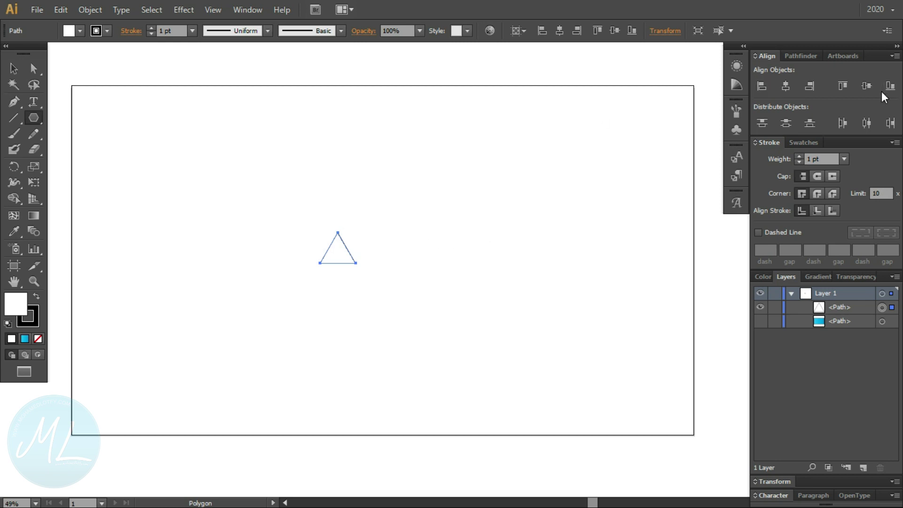
- Fill the triangle with black and scale it up proportionally to about three times its size
{"action": "left_click", "coordinate": [803, 142]}
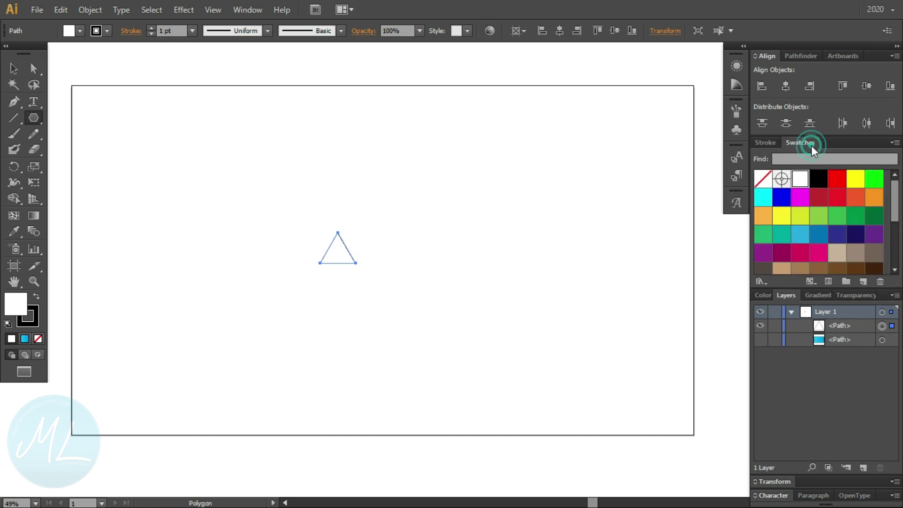
{"action": "left_click", "coordinate": [818, 181]}
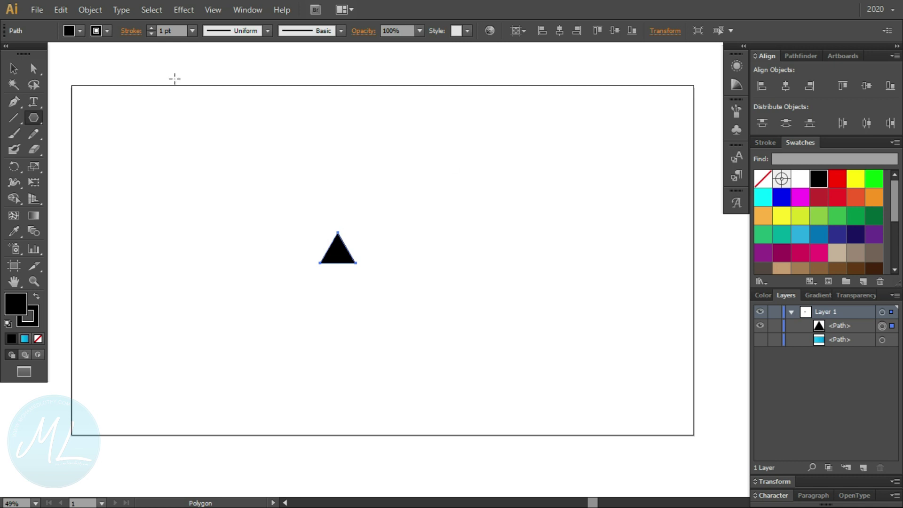
{"action": "left_click", "coordinate": [13, 68]}
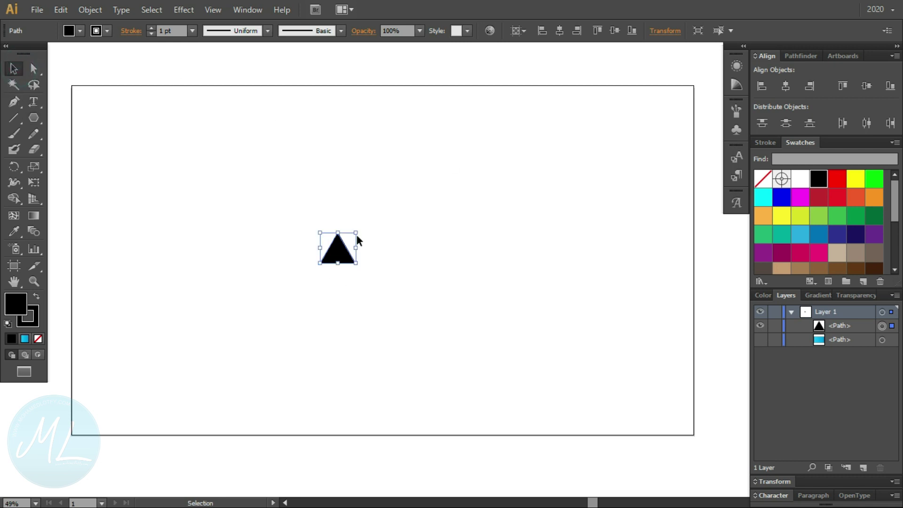
{"action": "left_click_drag", "start_coordinate": [357, 233], "coordinate": [424, 169]}
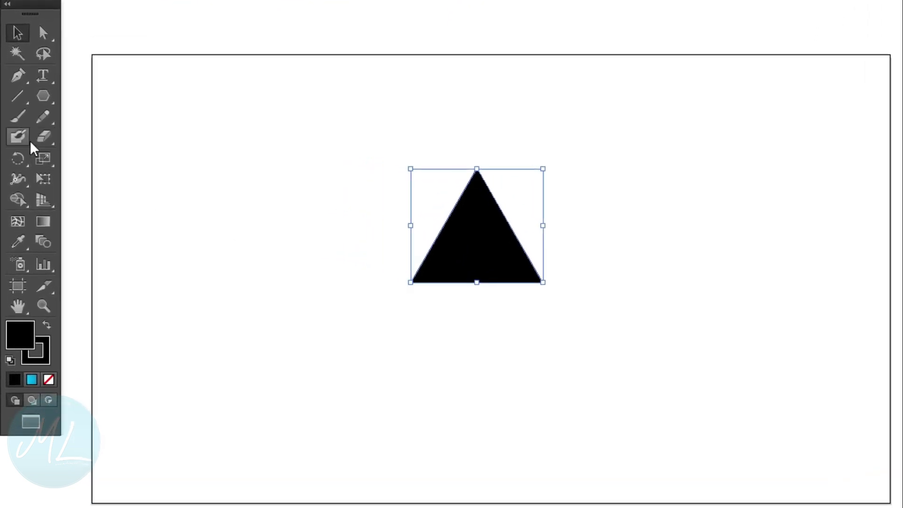
- Rotate the triangle 90° clockwise so it points right, and move it toward the right half of the artboard
{"action": "left_click", "coordinate": [19, 158]}
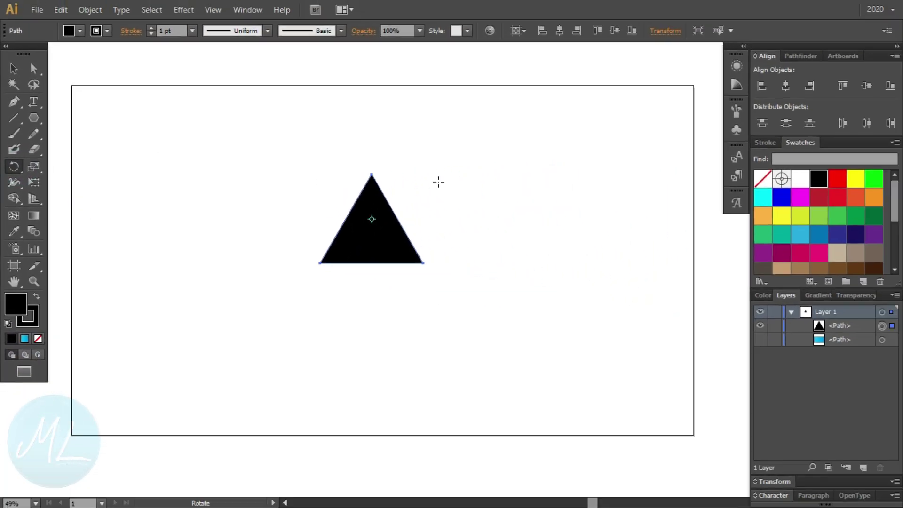
{"action": "left_click_drag", "start_coordinate": [561, 179], "coordinate": [573, 183]}
{"action": "left_click_drag", "start_coordinate": [448, 185], "coordinate": [476, 248]}
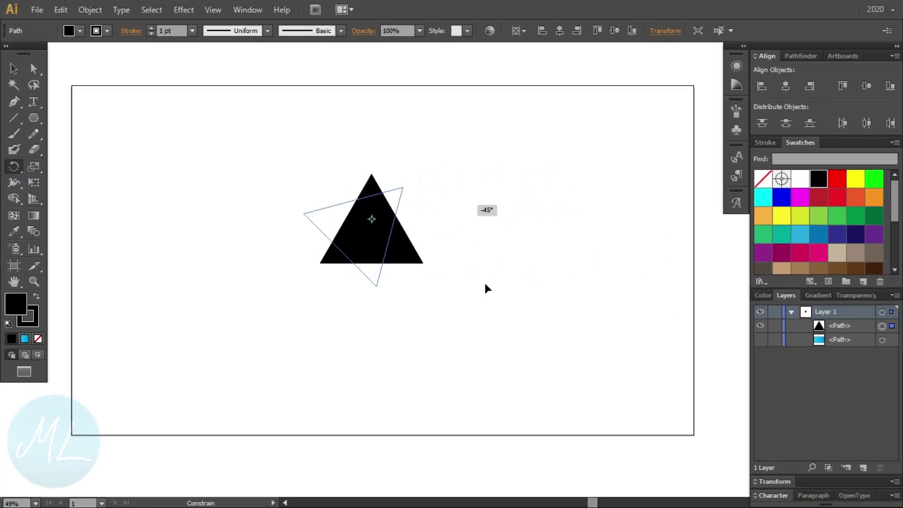
{"action": "left_click_drag", "start_coordinate": [485, 284], "coordinate": [415, 327]}
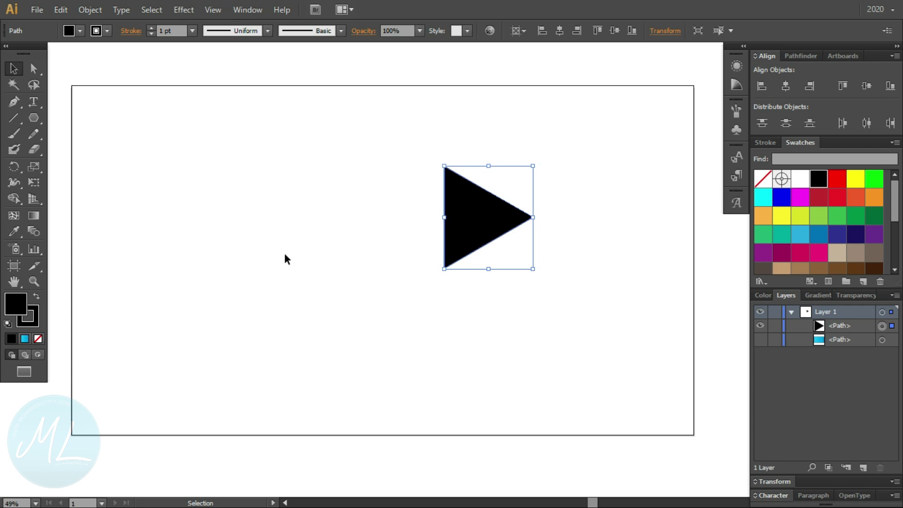
- Draw a large circle about twice the triangle's height in the empty area left of the triangle
{"action": "left_click", "coordinate": [34, 117]}
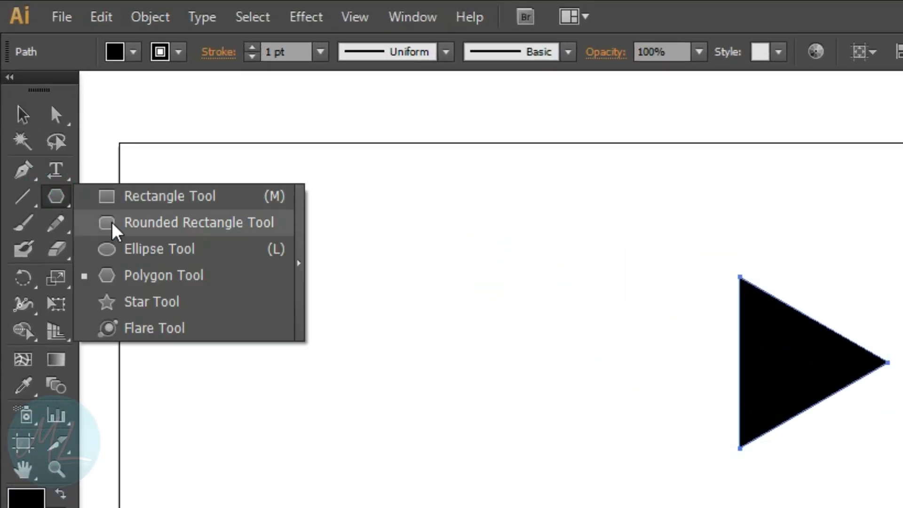
{"action": "left_click", "coordinate": [127, 248]}
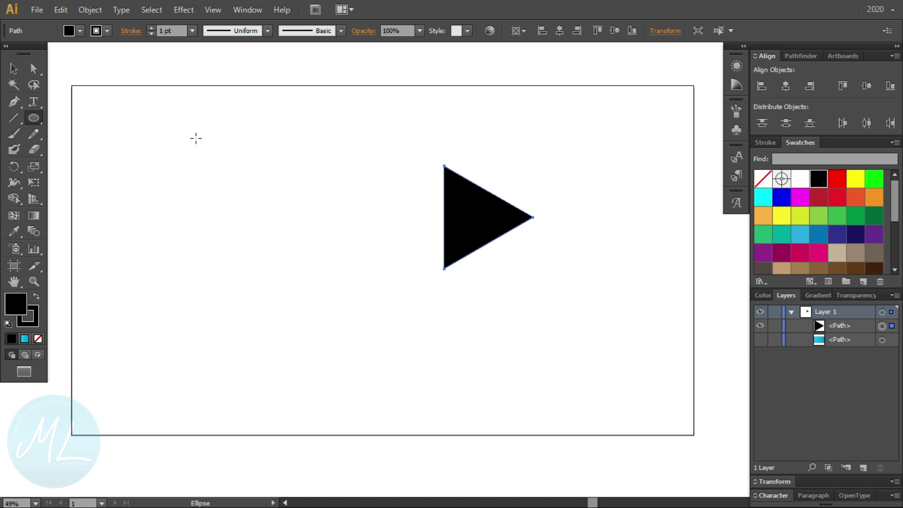
{"action": "left_click_drag", "start_coordinate": [153, 136], "coordinate": [367, 313]}
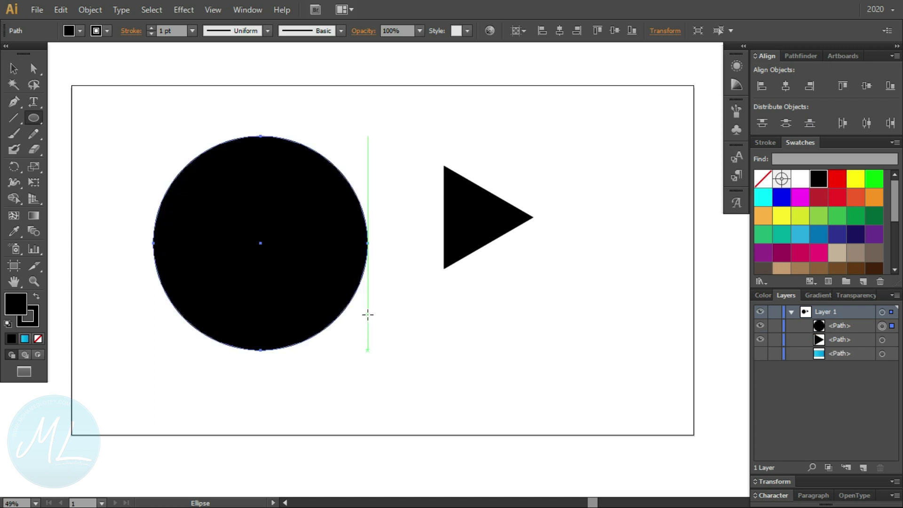
- Remove the circle's fill and set its stroke weight to 40 pt
{"action": "left_click", "coordinate": [80, 31]}
{"action": "left_click", "coordinate": [9, 53]}
{"action": "left_click", "coordinate": [157, 29]}
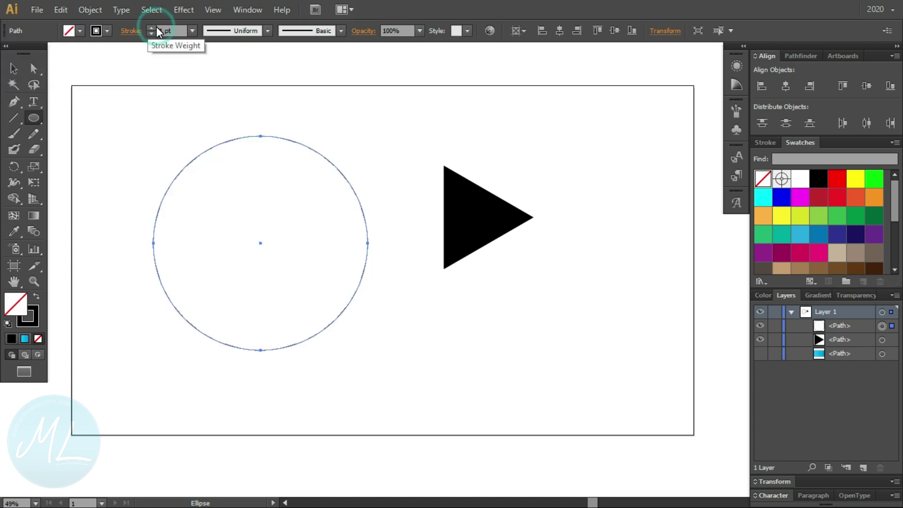
{"action": "left_click", "coordinate": [161, 31]}
{"action": "type", "text": "40"}
{"action": "key", "text": "Return"}
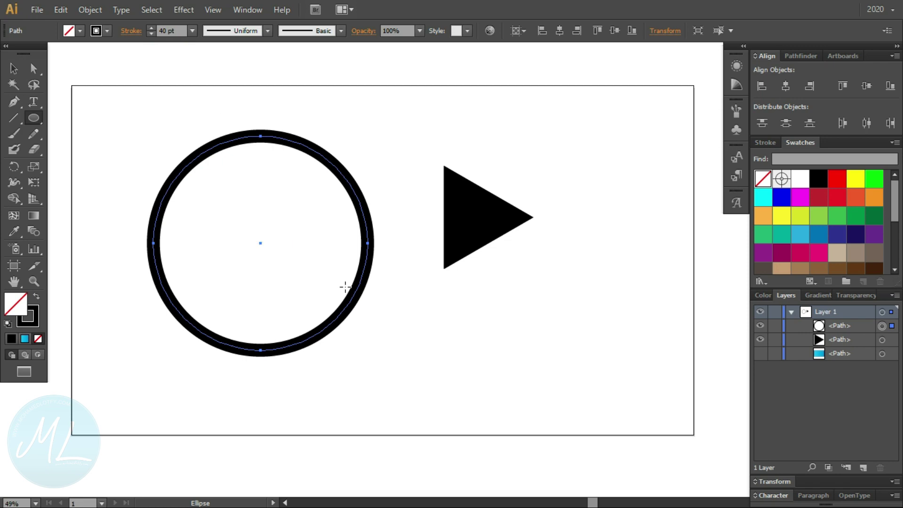
- Center the circle and the triangle together horizontally and vertically, aligned to the artboard
{"action": "key", "text": "v"}
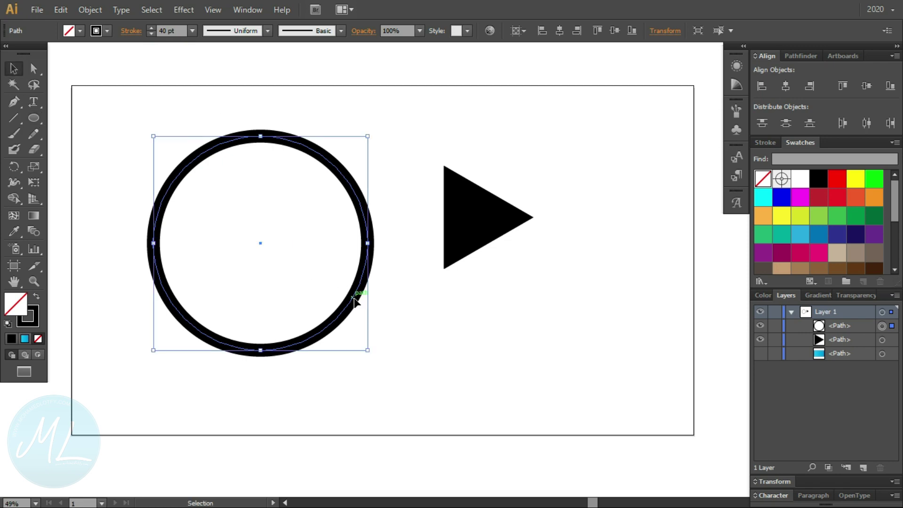
{"action": "left_click", "coordinate": [526, 27]}
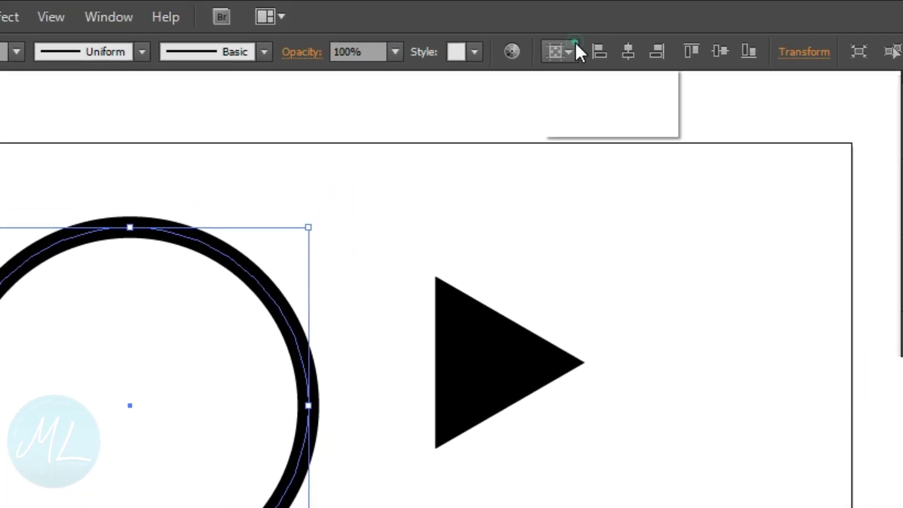
{"action": "left_click", "coordinate": [526, 26]}
{"action": "left_click", "coordinate": [576, 44]}
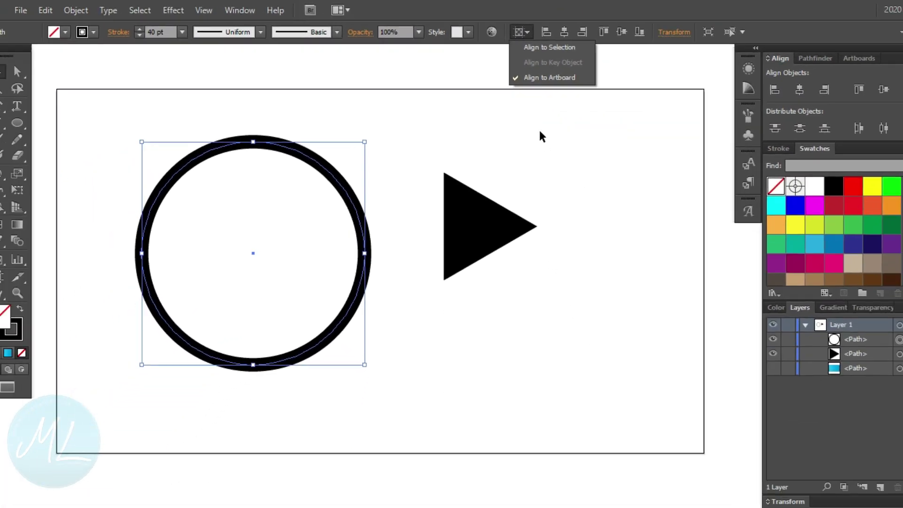
{"action": "left_click", "coordinate": [540, 133]}
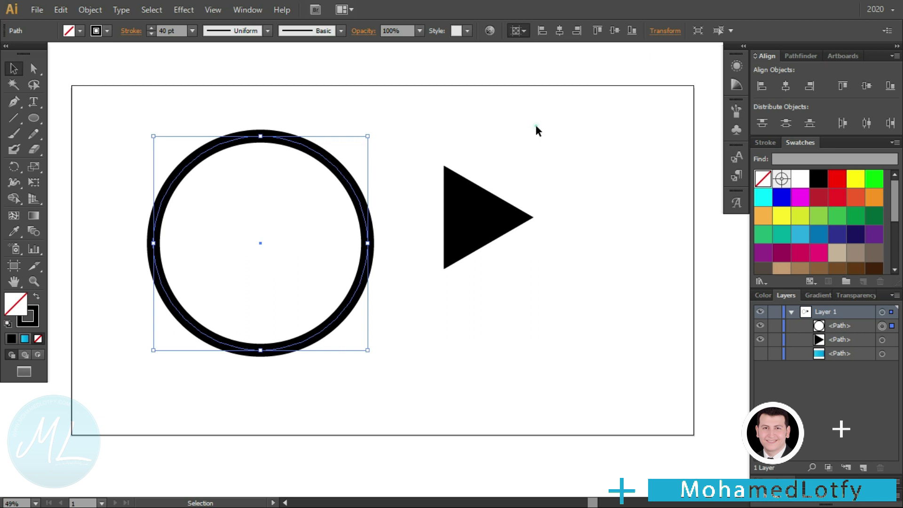
{"action": "left_click", "coordinate": [536, 128]}
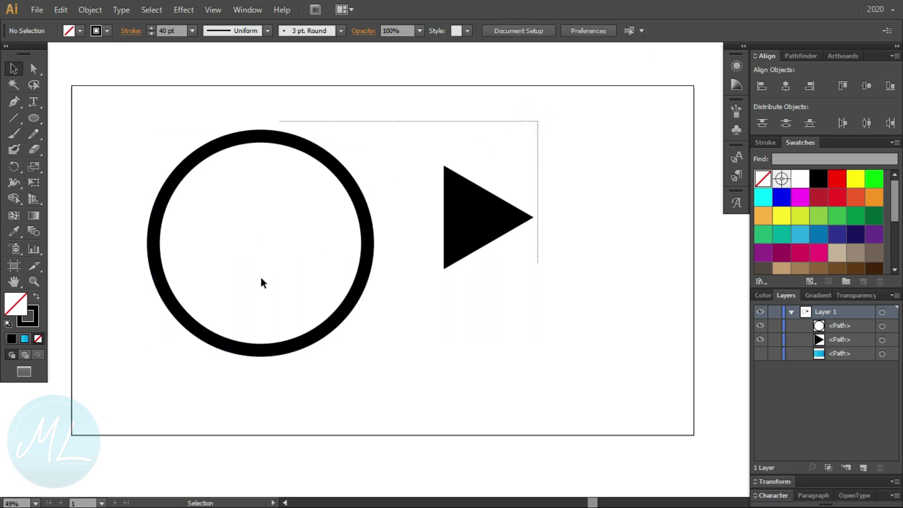
{"action": "left_click_drag", "start_coordinate": [537, 199], "coordinate": [199, 288]}
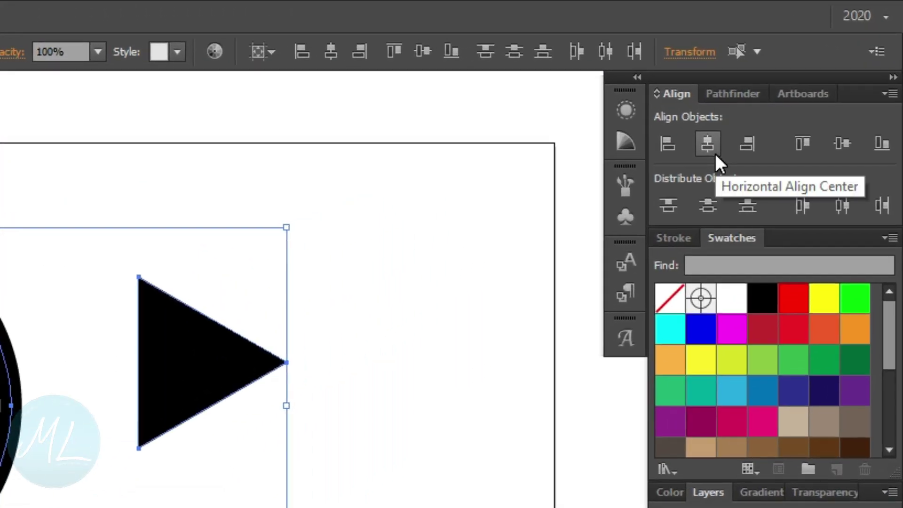
{"action": "left_click", "coordinate": [747, 120]}
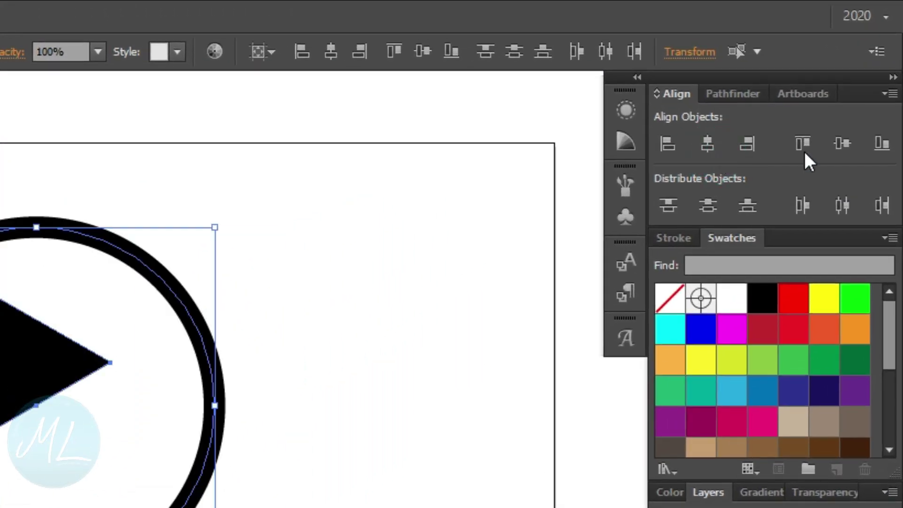
{"action": "left_click", "coordinate": [854, 124]}
{"action": "left_click", "coordinate": [306, 341]}
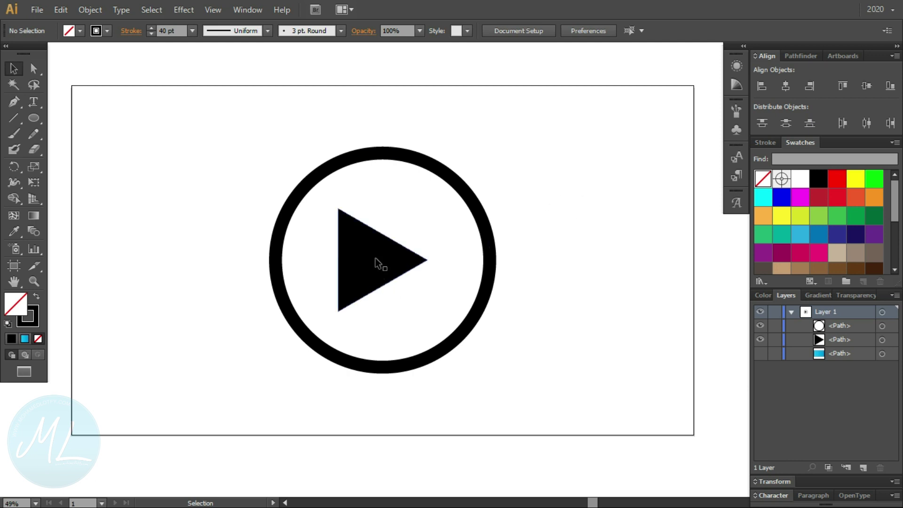
- Shrink the triangle slightly in proportion and center it again on the artboard inside the ring
{"action": "left_click", "coordinate": [415, 259]}
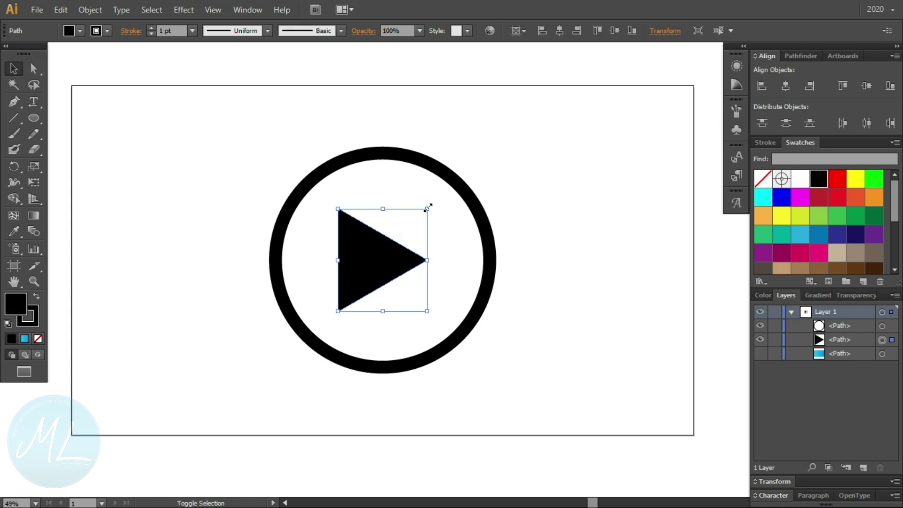
{"action": "left_click_drag", "start_coordinate": [427, 209], "coordinate": [417, 221]}
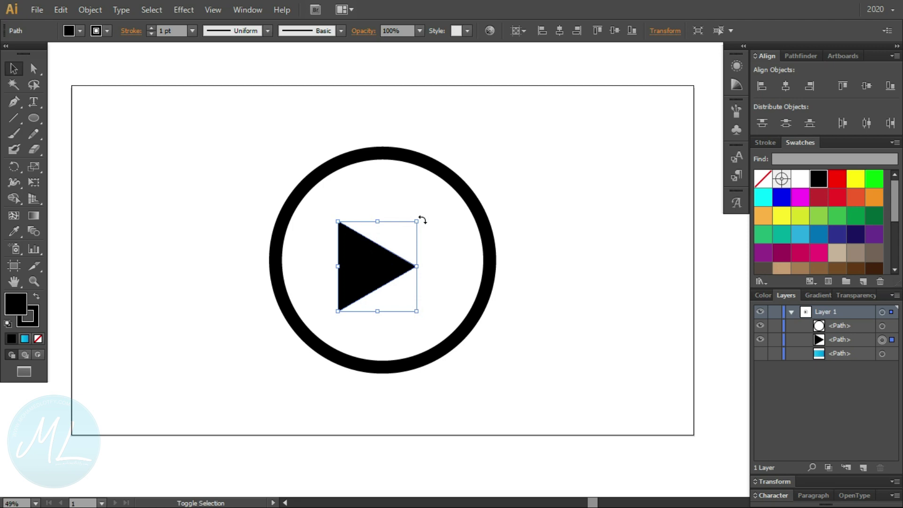
{"action": "left_click", "coordinate": [865, 86]}
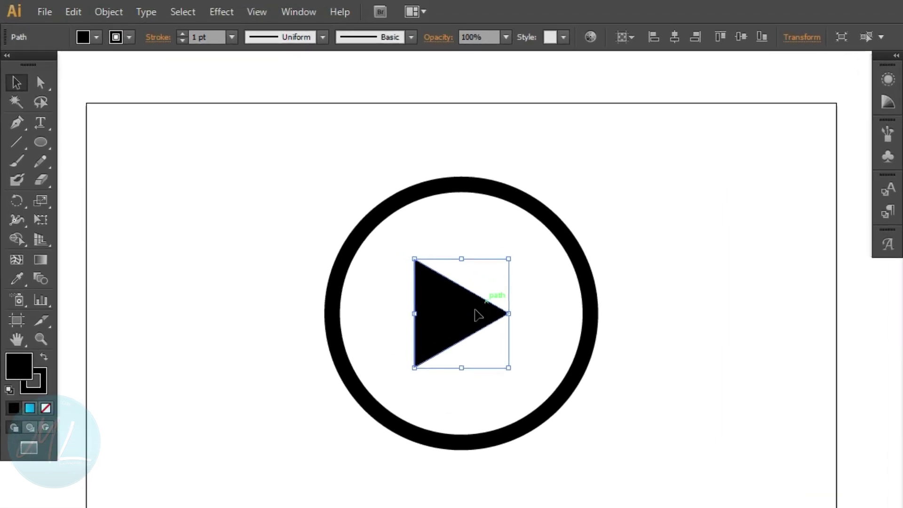
- Apply the Stylize Round Corners effect to the triangle with a 45 px radius and the preview enabled
{"action": "left_click", "coordinate": [221, 11]}
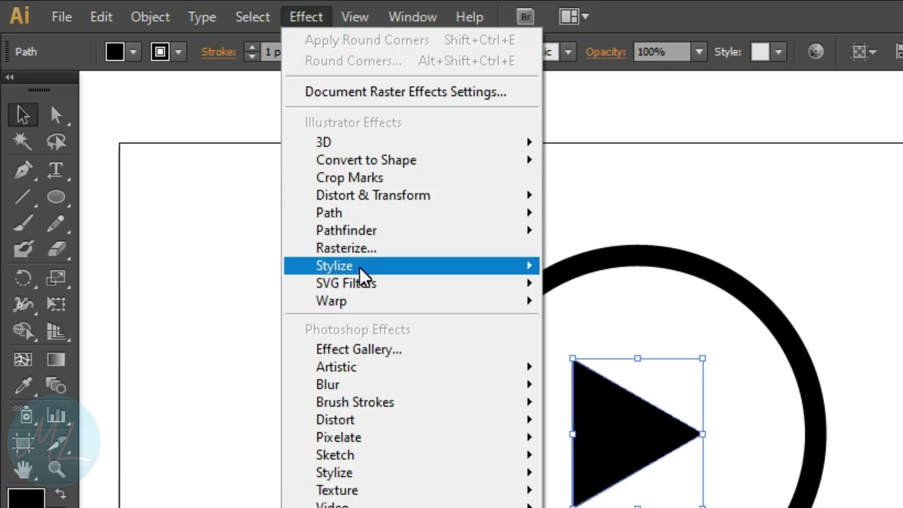
{"action": "mouse_move", "coordinate": [362, 273]}
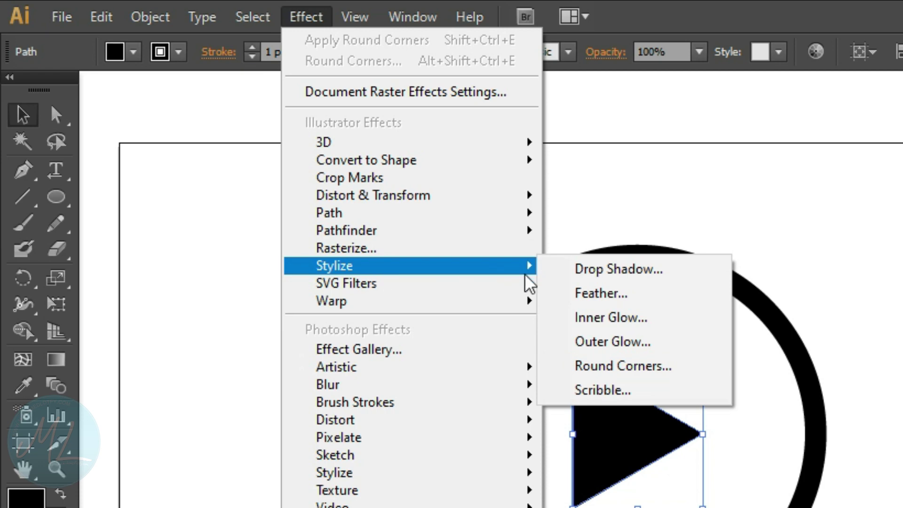
{"action": "left_click", "coordinate": [657, 371]}
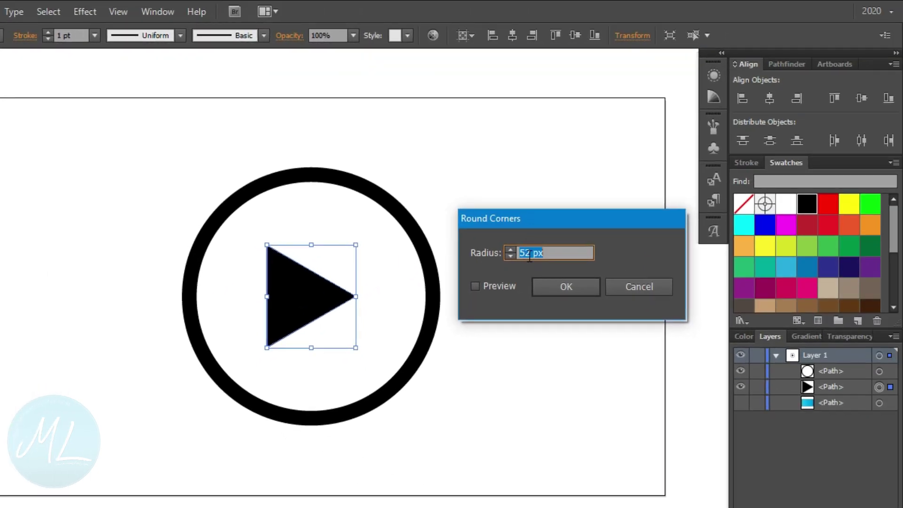
{"action": "left_click", "coordinate": [497, 288]}
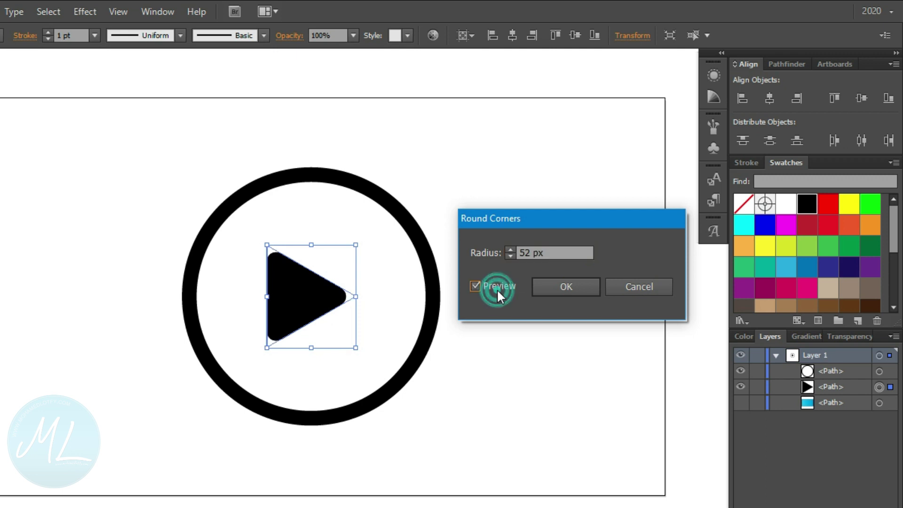
{"action": "left_click", "coordinate": [510, 257]}
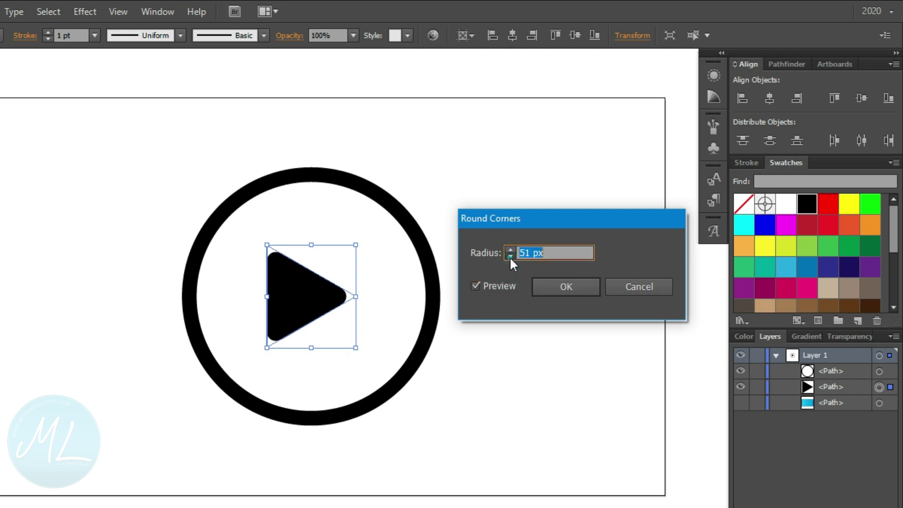
{"action": "left_click", "coordinate": [510, 257]}
{"action": "left_click", "coordinate": [511, 257]}
{"action": "left_click", "coordinate": [511, 257]}
{"action": "left_click", "coordinate": [511, 258]}
{"action": "left_click", "coordinate": [510, 257]}
{"action": "left_click", "coordinate": [511, 257]}
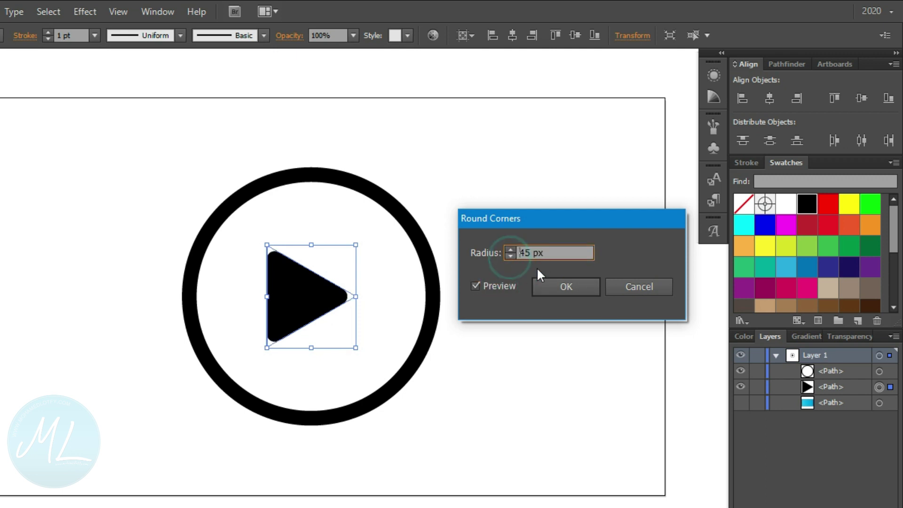
{"action": "left_click", "coordinate": [579, 291]}
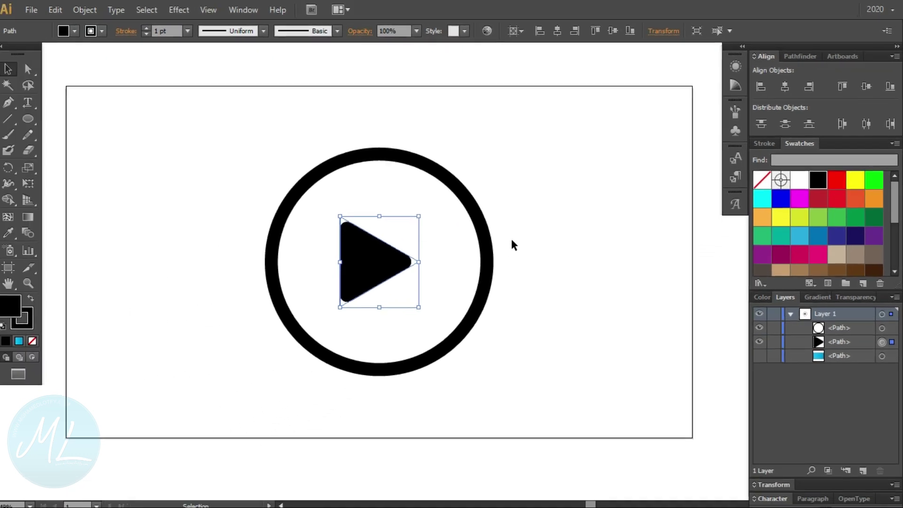
- Nudge the rounded triangle slightly to the right inside the ring
{"action": "left_click", "coordinate": [469, 270]}
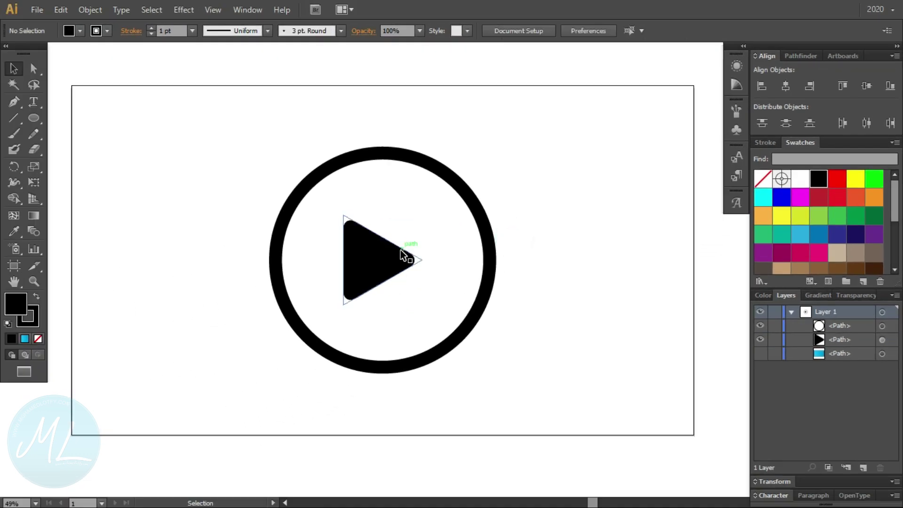
{"action": "left_click", "coordinate": [384, 264]}
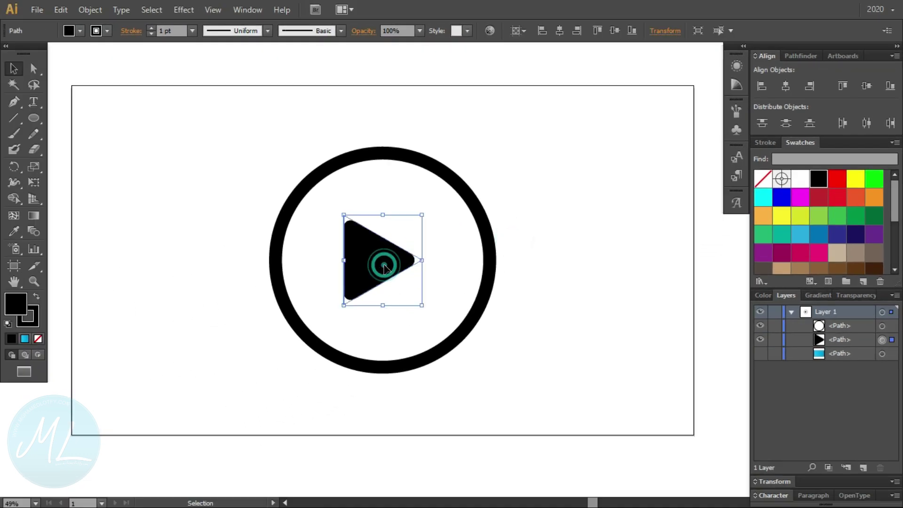
- Try scaling the ring and triangle down together in proportion about their common center
{"action": "left_click_drag", "start_coordinate": [580, 141], "coordinate": [271, 339]}
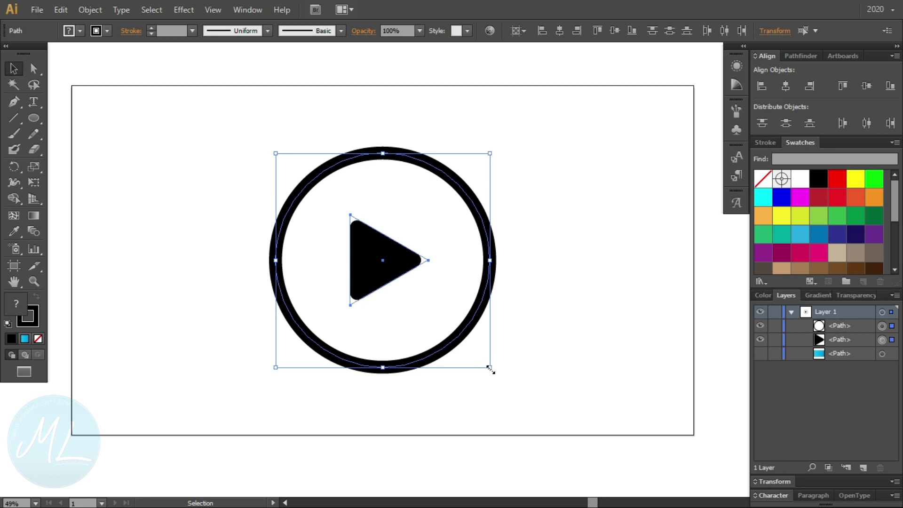
{"action": "left_click_drag", "start_coordinate": [489, 367], "coordinate": [450, 310]}
{"action": "left_click", "coordinate": [473, 307]}
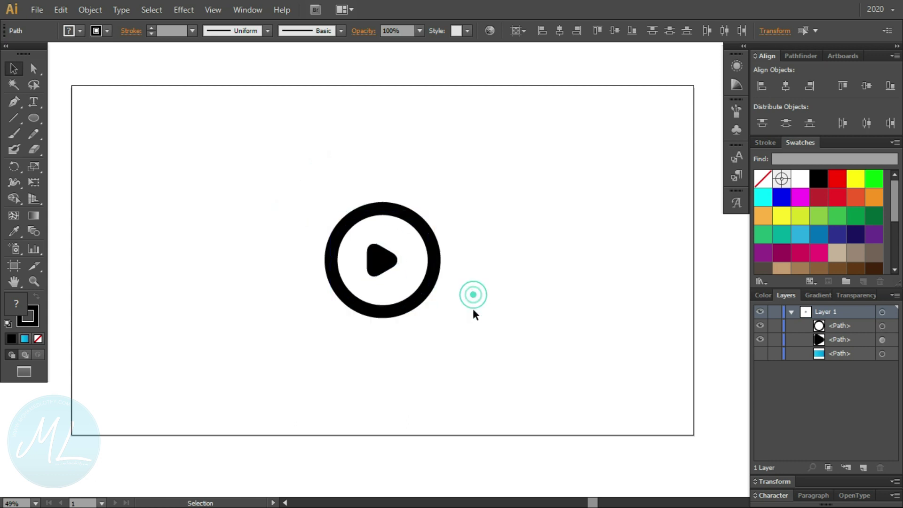
- Undo the reduction and enlarge the ring and triangle together in proportion about their common center
{"action": "left_click", "coordinate": [494, 178]}
{"action": "key", "text": "ctrl+a"}
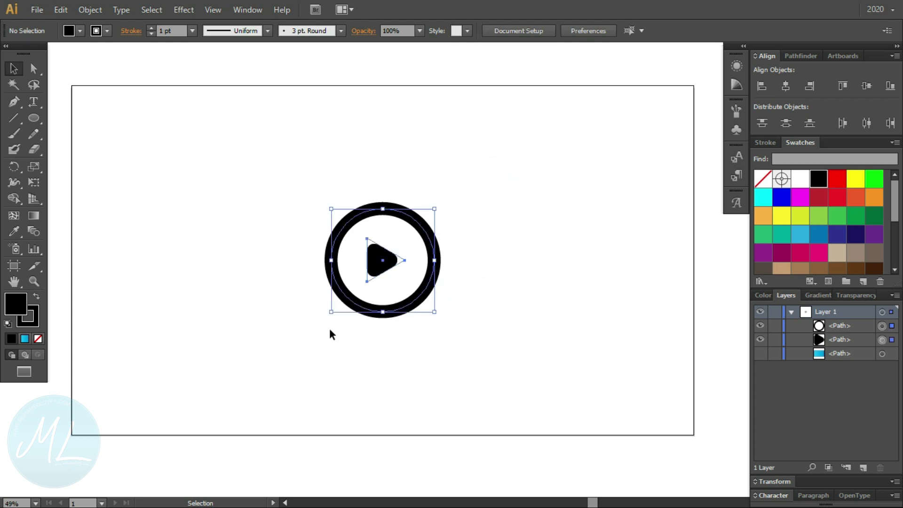
{"action": "key", "text": "ctrl+z"}
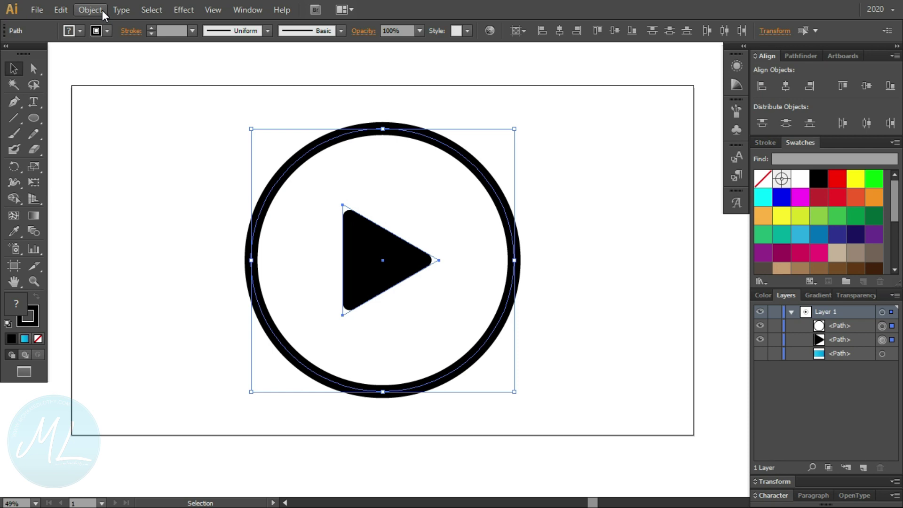
- Check the ring and triangle paths in Outline view, return to Preview, and expand the appearance of both shapes
{"action": "key", "text": "a"}
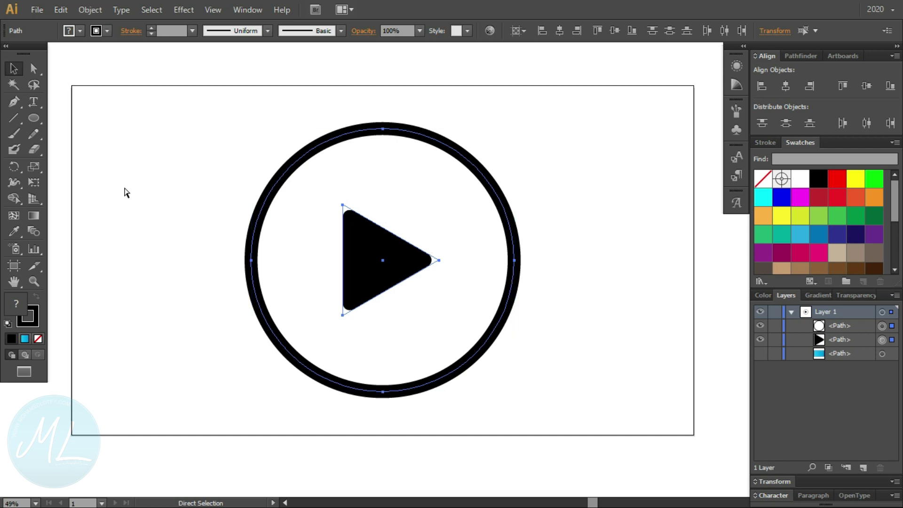
{"action": "key", "text": "ctrl+y"}
{"action": "key", "text": "ctrl+y"}
{"action": "key", "text": "v"}
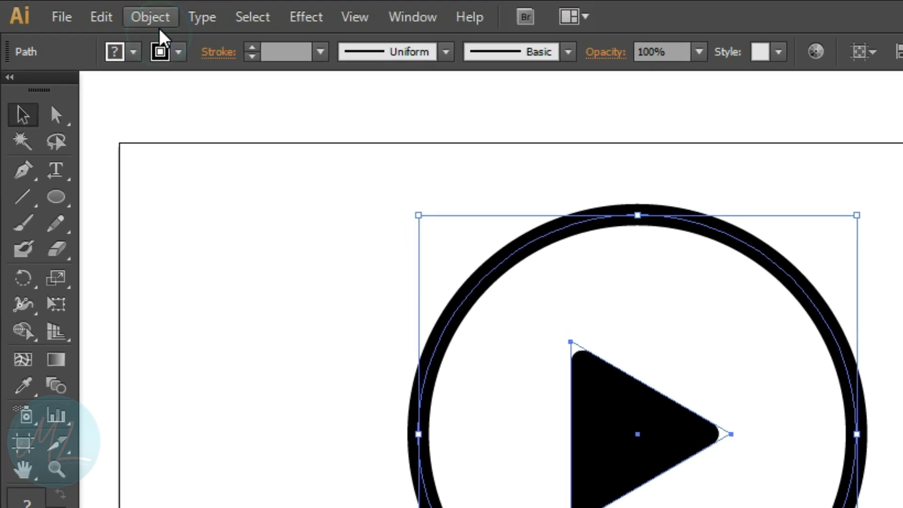
{"action": "left_click", "coordinate": [159, 29]}
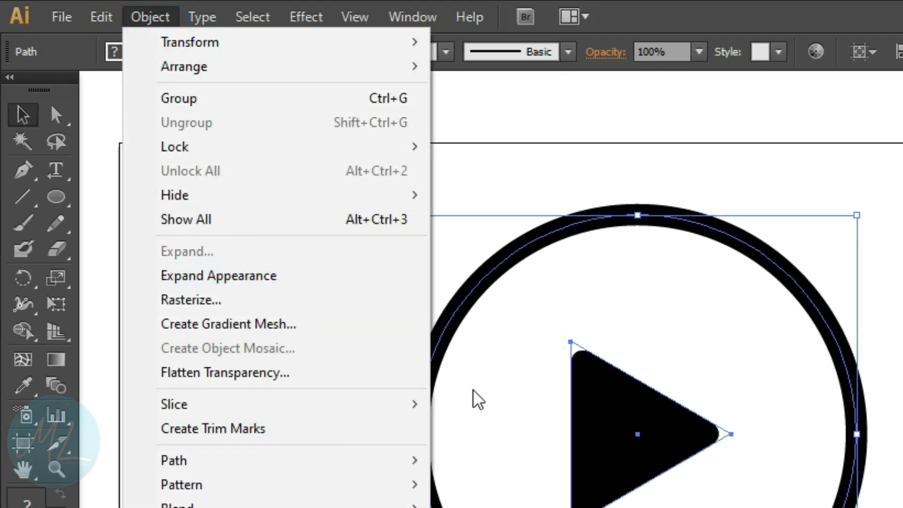
{"action": "left_click", "coordinate": [250, 276]}
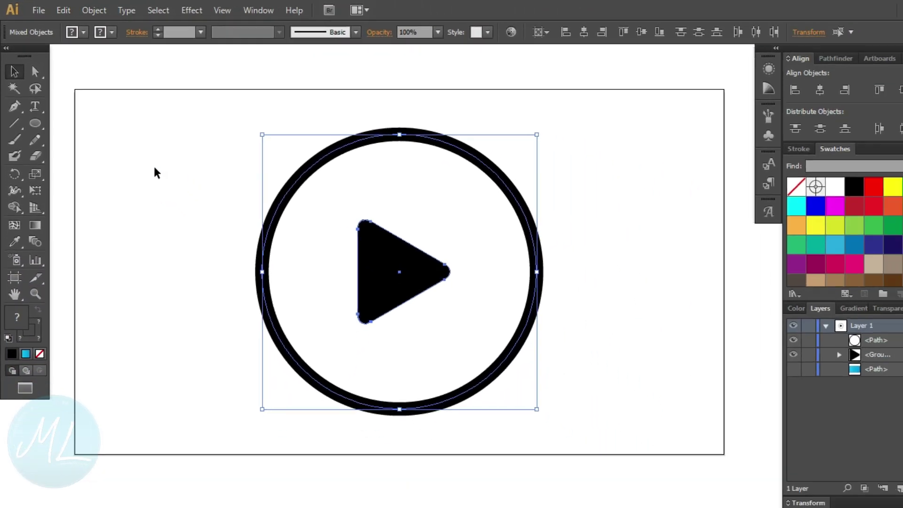
- Expand the fill and stroke of the ring and triangle, and check the resulting paths in Outline view
{"action": "left_click", "coordinate": [90, 10]}
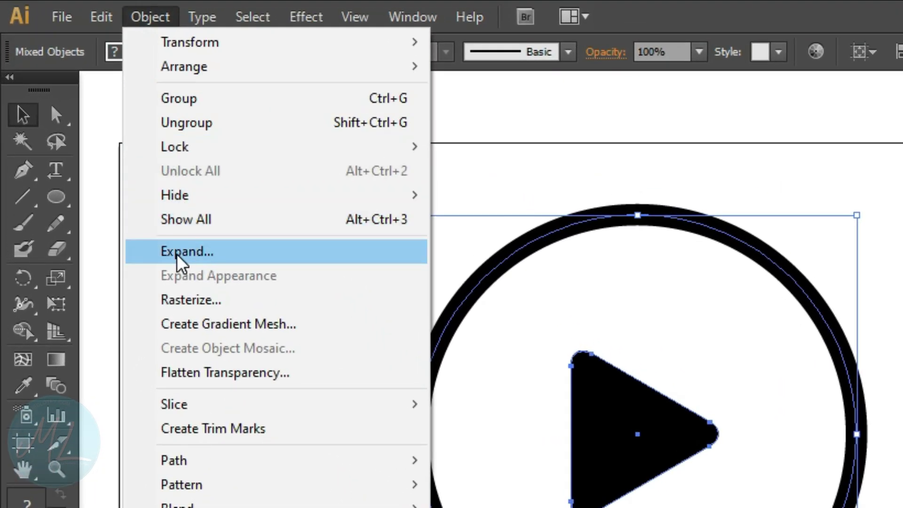
{"action": "left_click", "coordinate": [178, 254]}
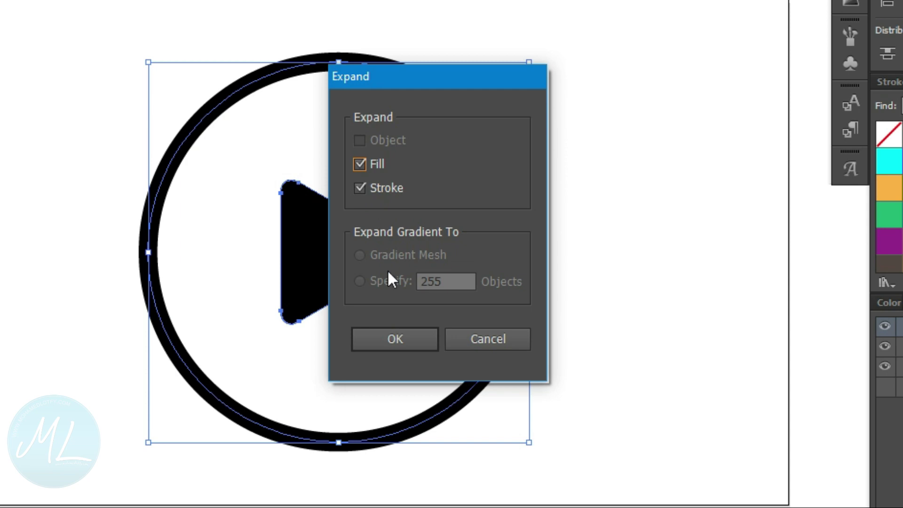
{"action": "left_click", "coordinate": [394, 338]}
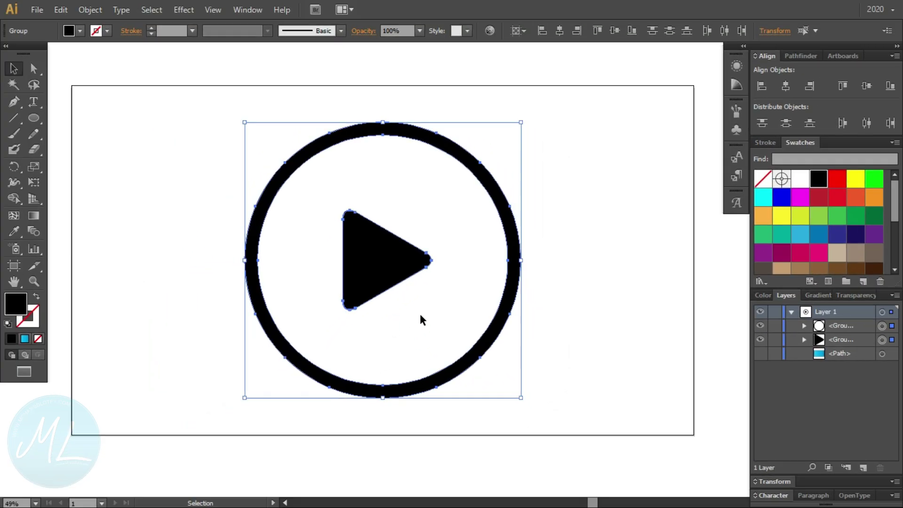
{"action": "key", "text": "a"}
{"action": "key", "text": "ctrl+y"}
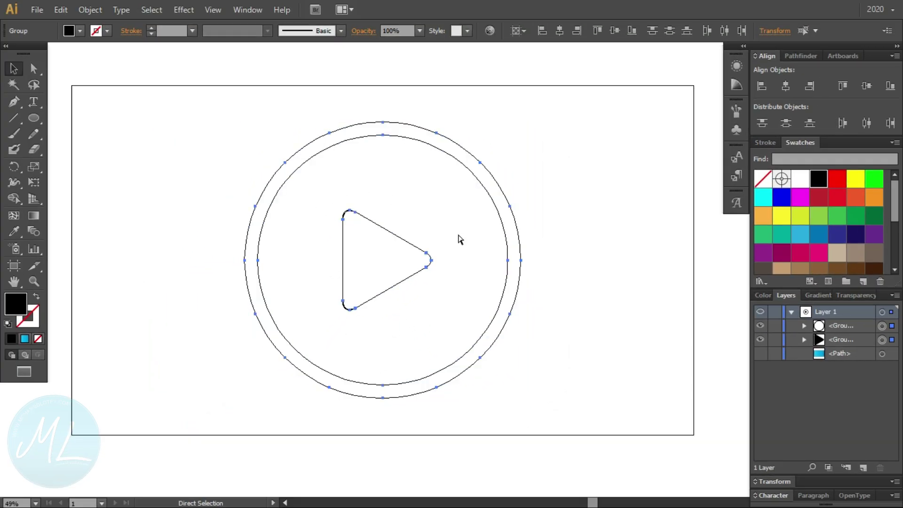
{"action": "key", "text": "ctrl+y"}
{"action": "key", "text": "v"}
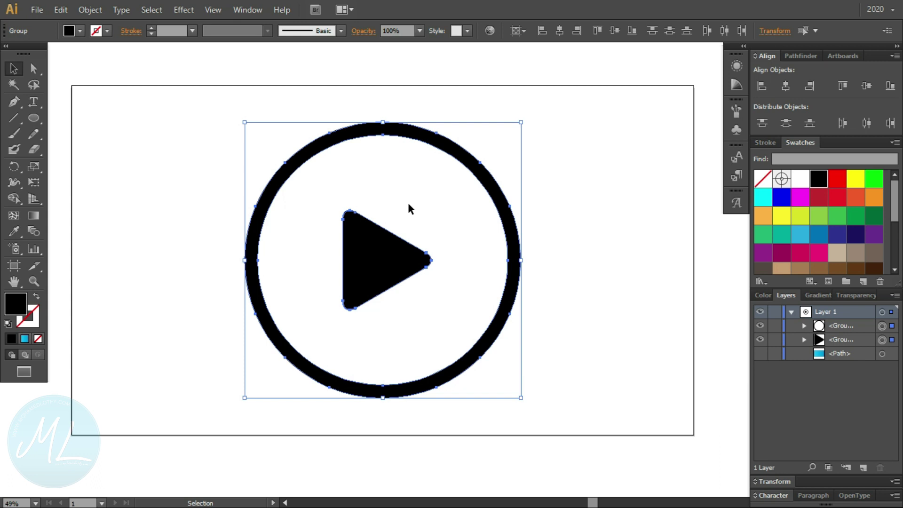
- Select the ring and triangle together and combine them with the Pathfinder Unite operation
{"action": "left_click", "coordinate": [559, 136]}
{"action": "left_click_drag", "start_coordinate": [571, 125], "coordinate": [189, 333]}
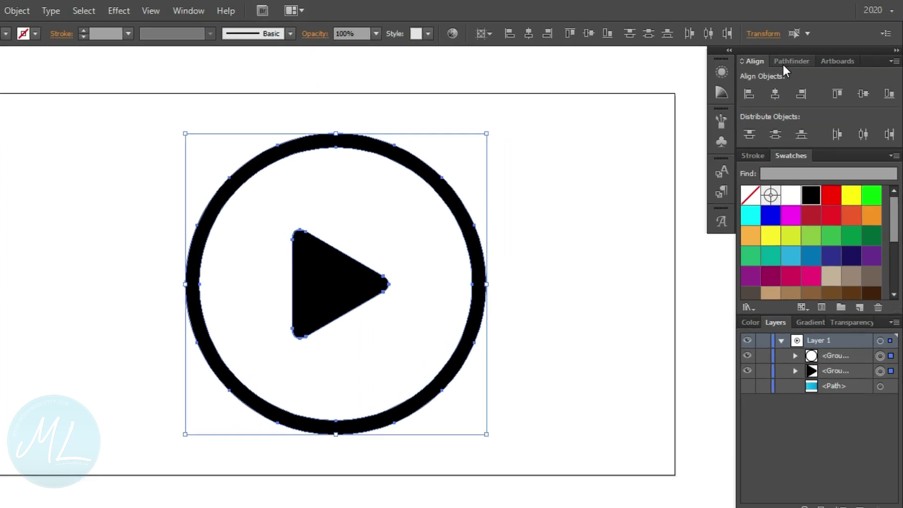
{"action": "left_click", "coordinate": [798, 56]}
{"action": "left_click", "coordinate": [704, 120]}
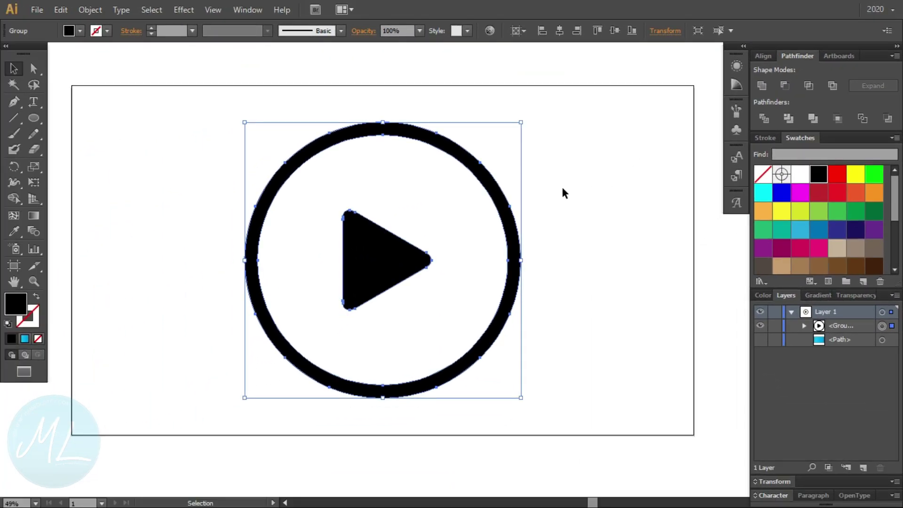
- Center the combined play icon horizontally and vertically on the artboard and deselect it
{"action": "left_click", "coordinate": [560, 30]}
{"action": "left_click", "coordinate": [614, 31]}
{"action": "left_click", "coordinate": [586, 251]}
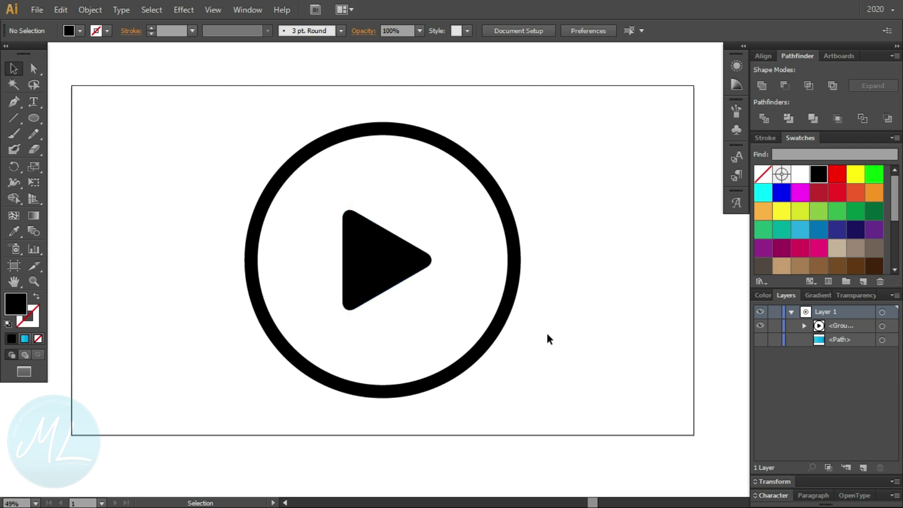
- Show the hidden blue gradient background and fill the play icon with white
{"action": "left_click", "coordinate": [760, 339]}
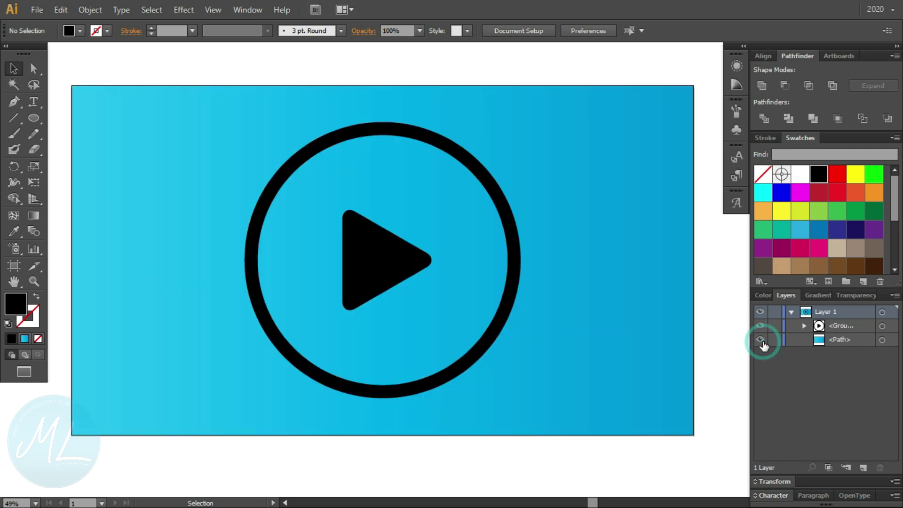
{"action": "left_click", "coordinate": [518, 282]}
{"action": "left_click", "coordinate": [802, 178]}
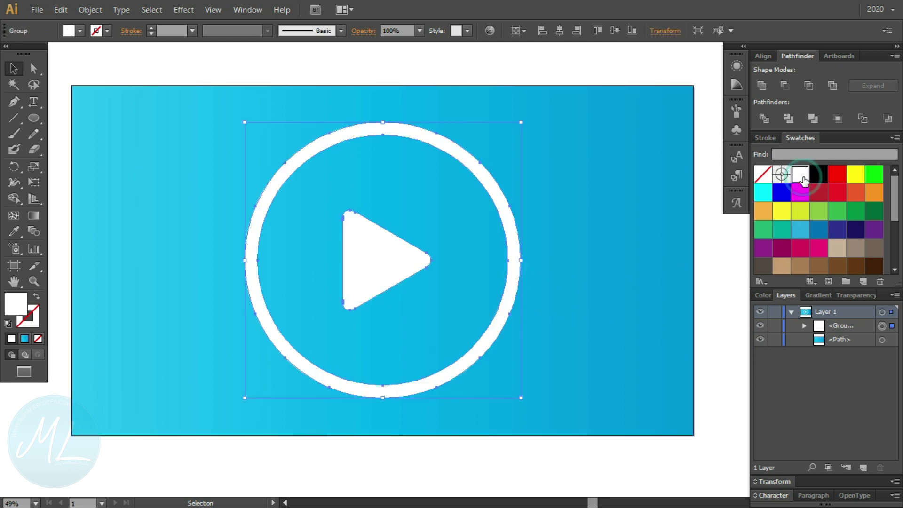
{"action": "left_click", "coordinate": [604, 226]}
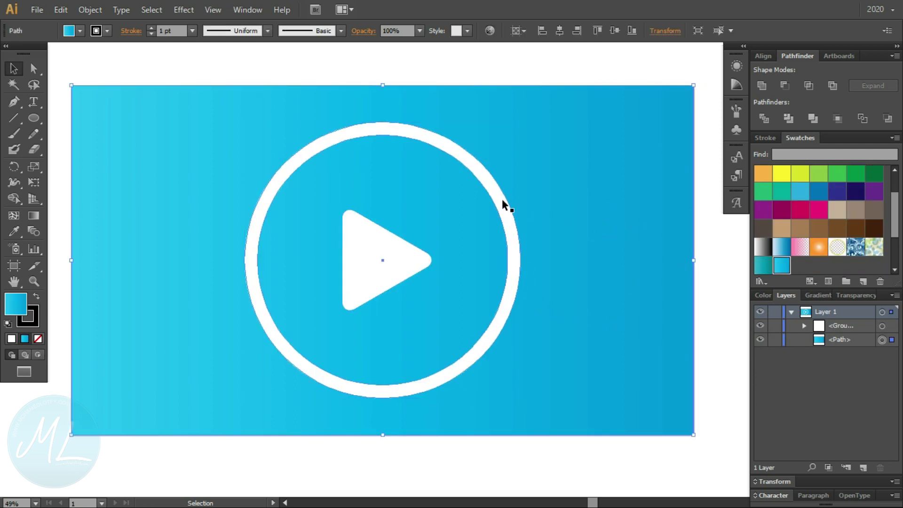